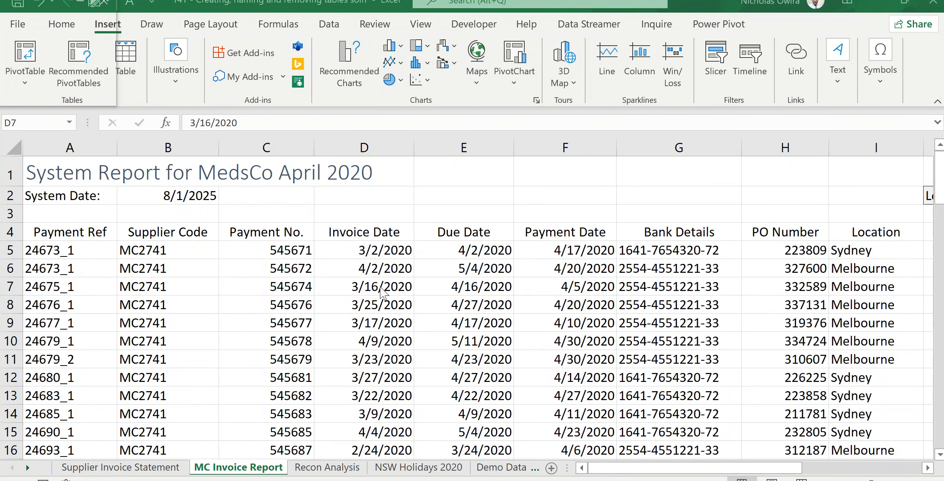
click(380, 287)
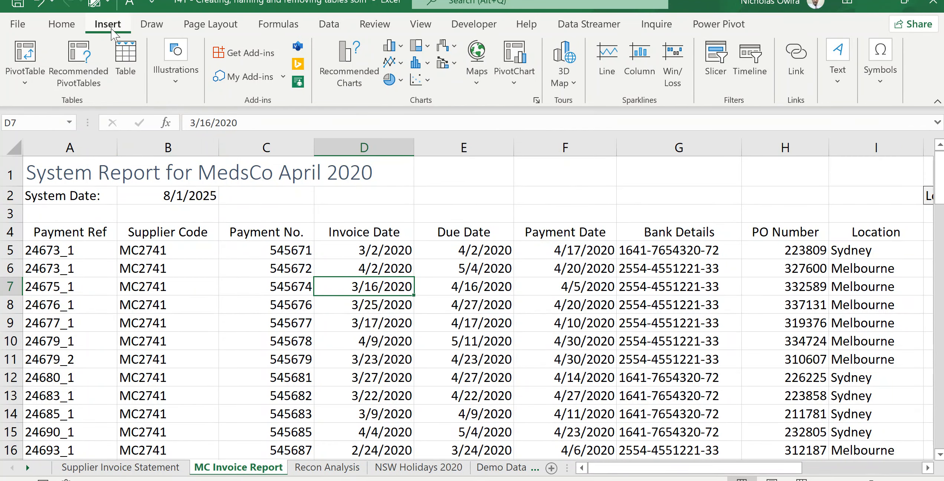
click(126, 58)
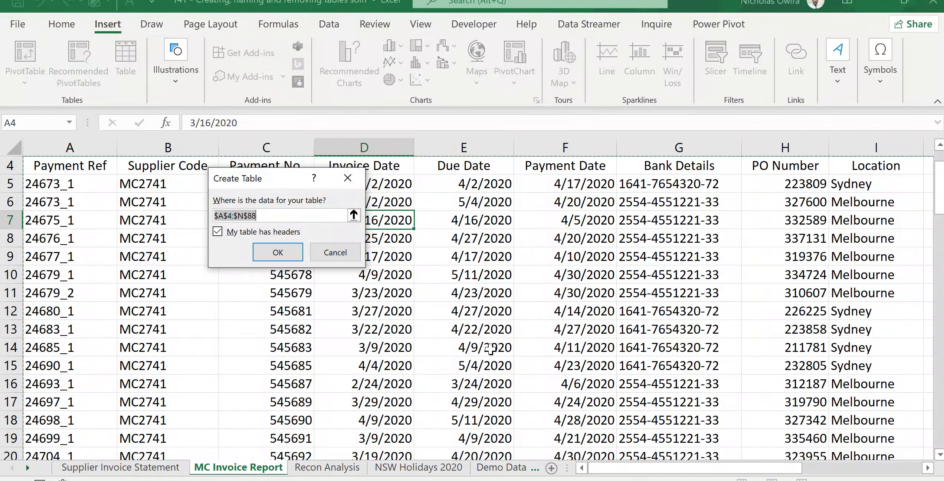
click(599, 450)
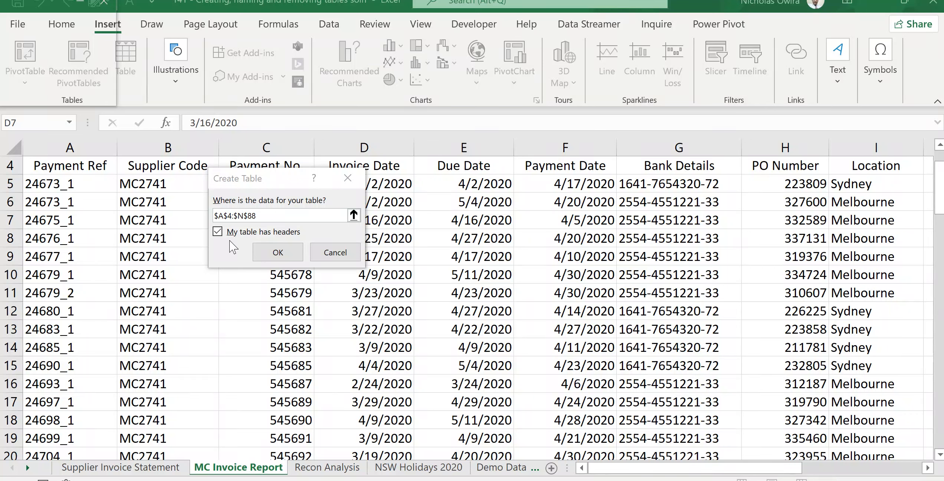
click(277, 253)
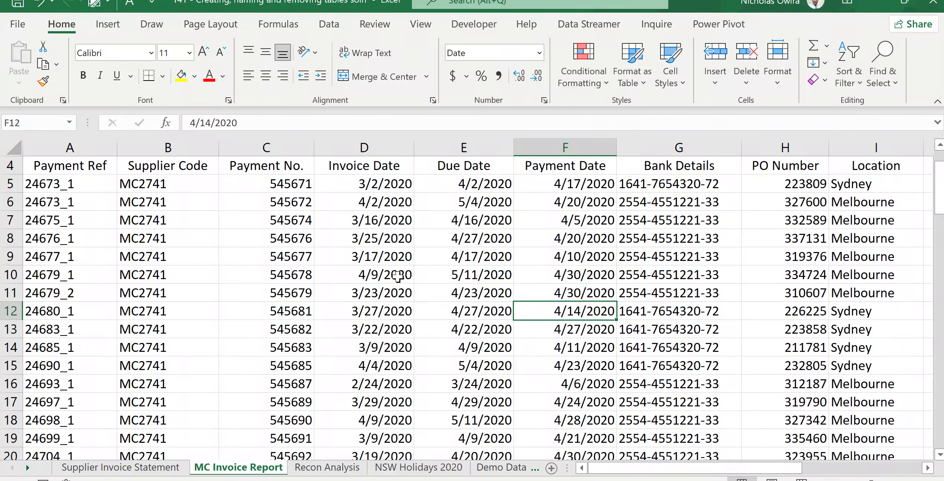
Convert the invoice data range A4:N88 on the MC Invoice Report sheet into a table with headers
key(ctrl+t)
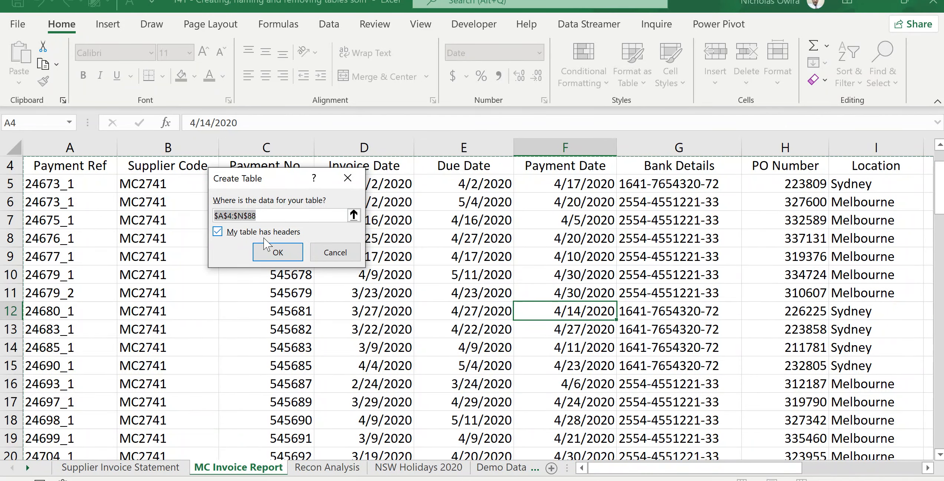
click(271, 248)
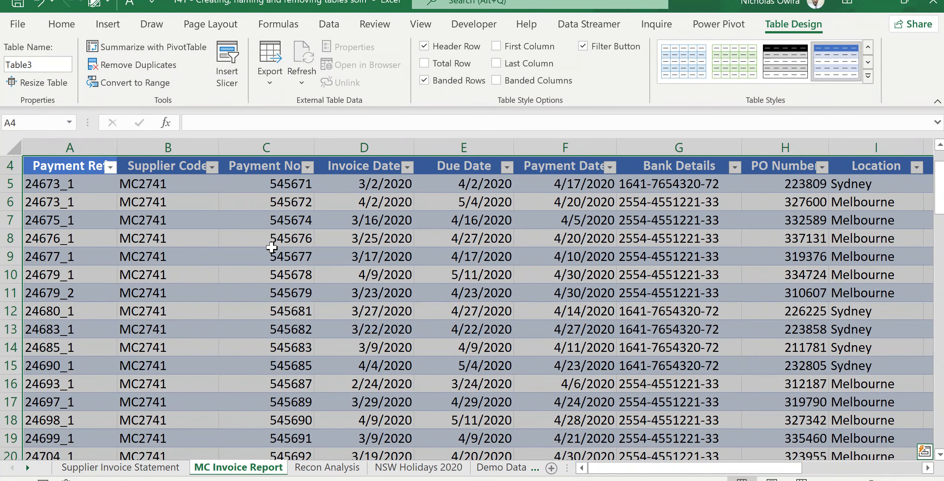
click(355, 256)
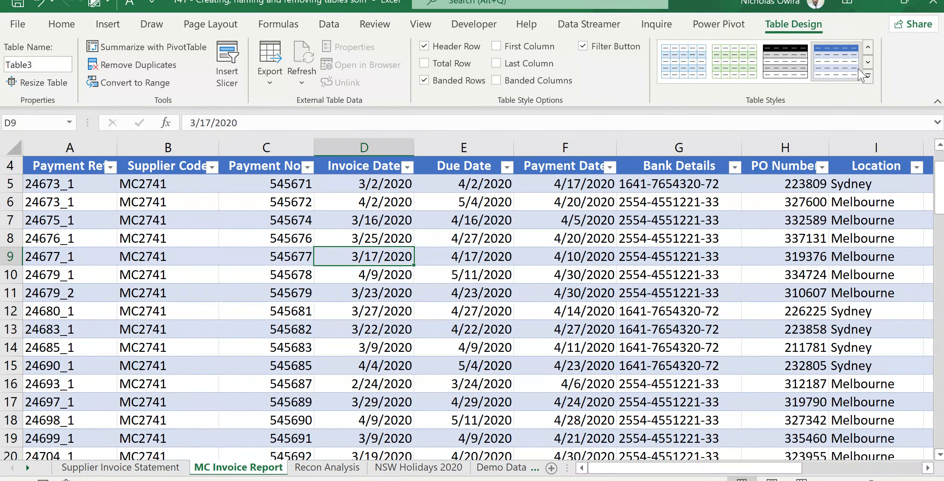
Apply the Medium table style with a black header row and grey bands to the invoice table
click(868, 77)
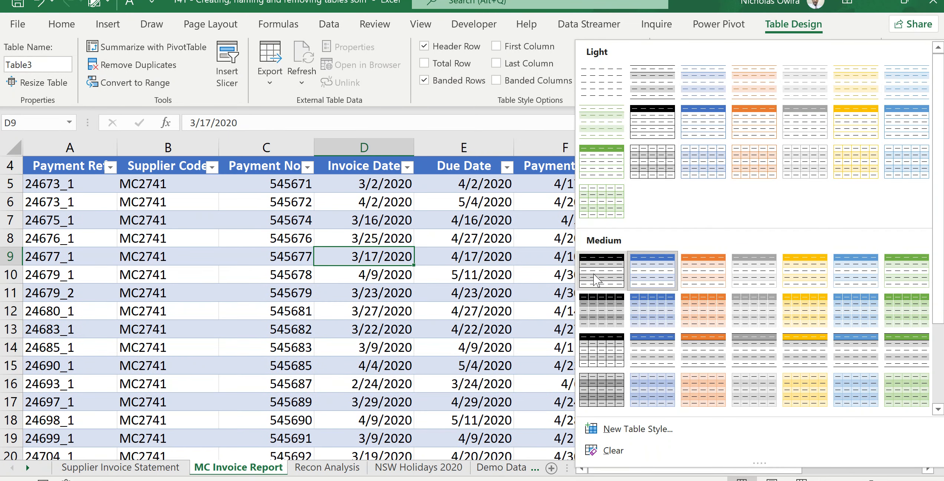
click(595, 279)
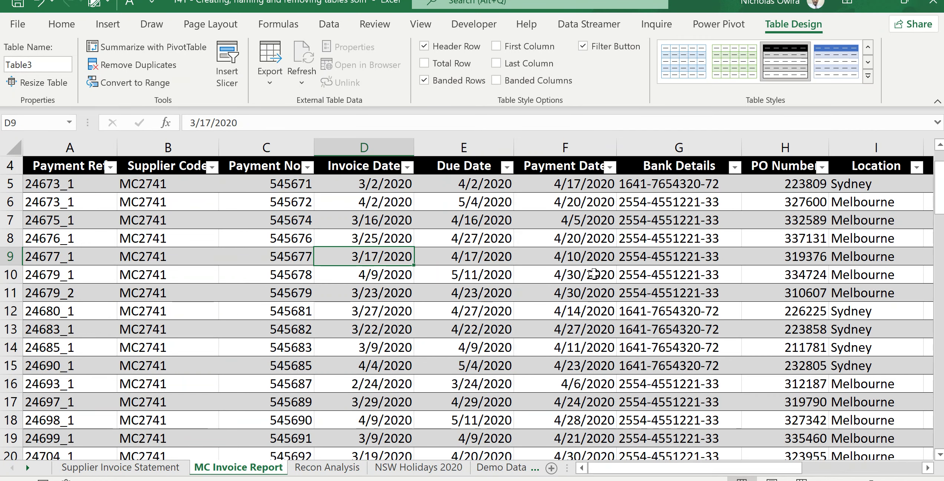
click(528, 244)
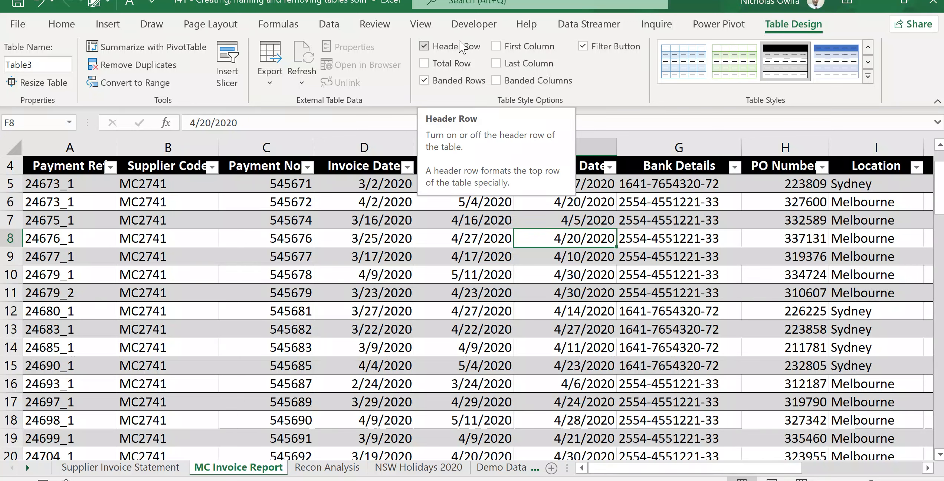
Turn the table's header row off and back on, ending with cell D6 selected
click(424, 47)
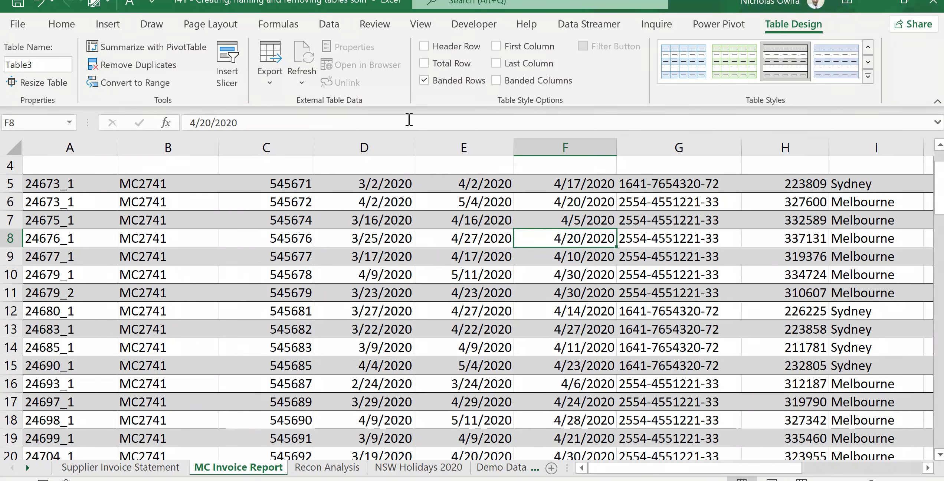
click(425, 46)
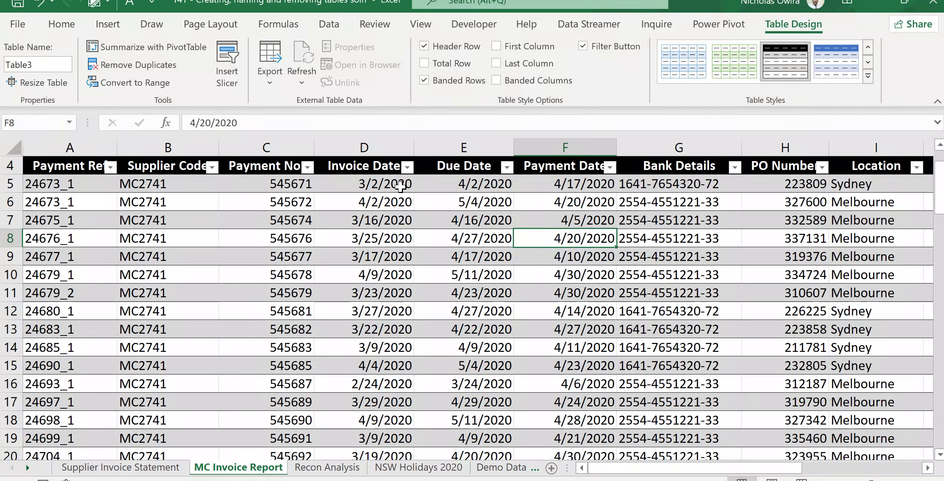
click(400, 190)
click(400, 202)
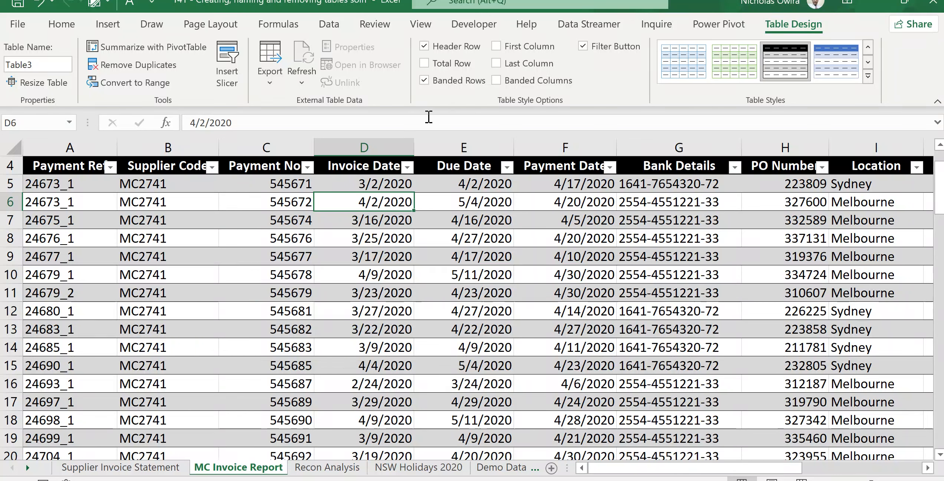
Turn the table's banded rows off and back on
click(424, 80)
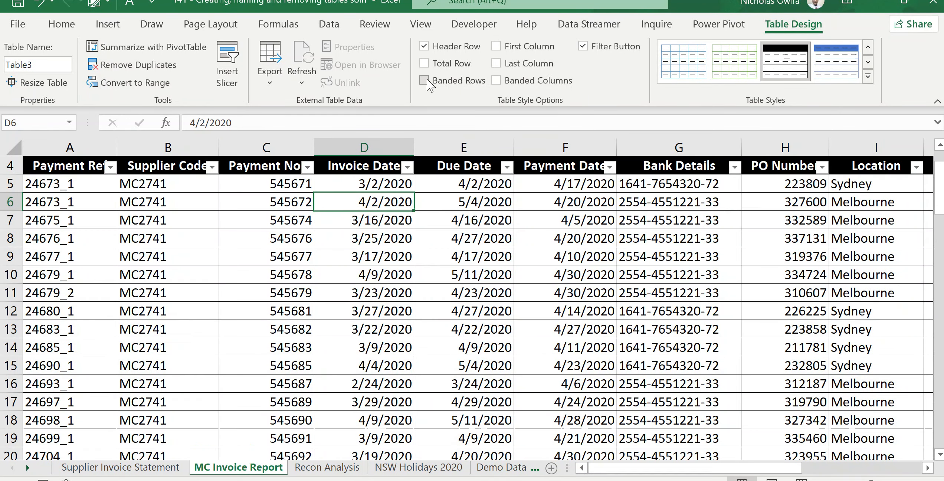
click(392, 256)
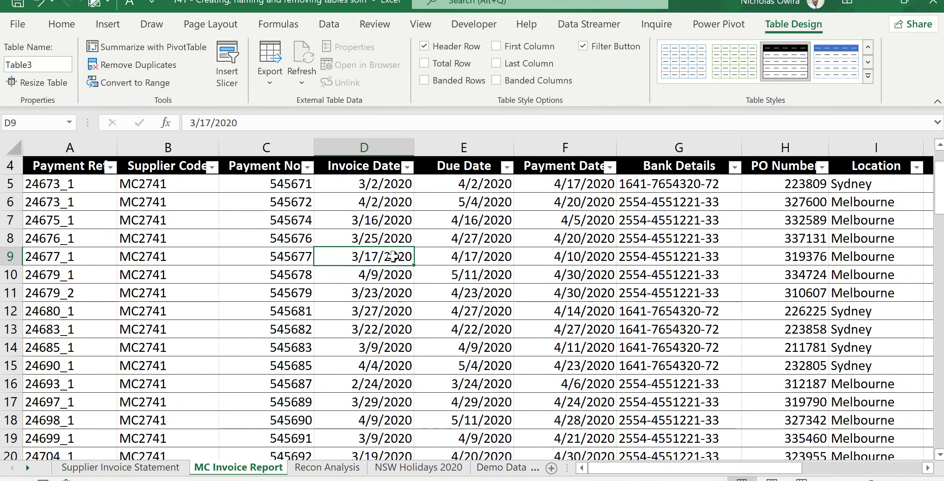
click(424, 80)
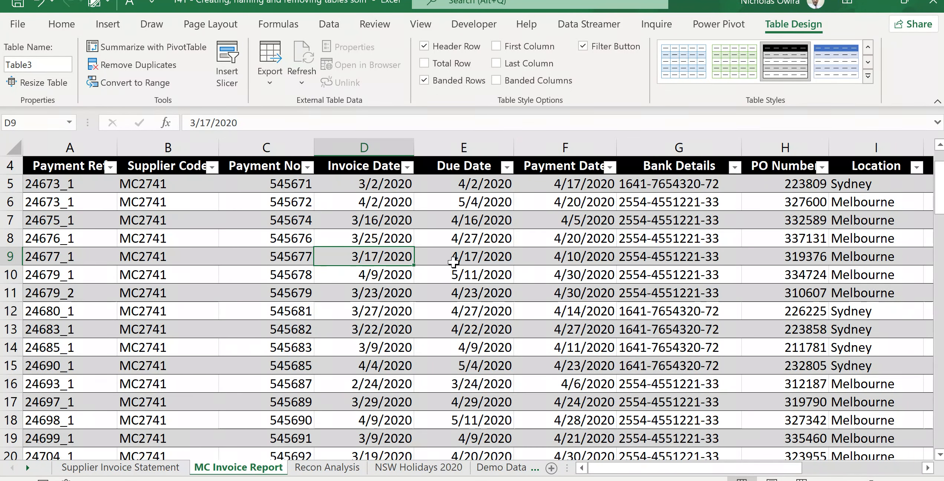
Swap the table's banded rows for banded columns, and restore banded rows without banded columns
click(425, 81)
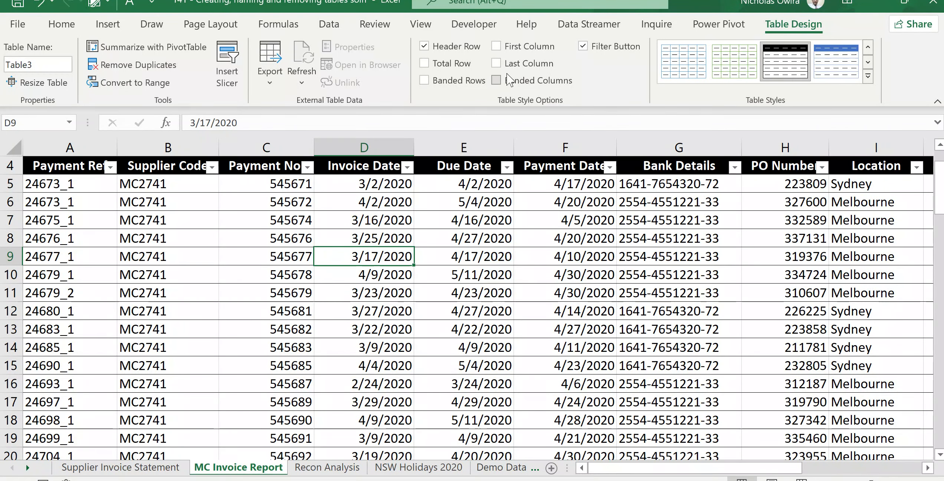
click(495, 81)
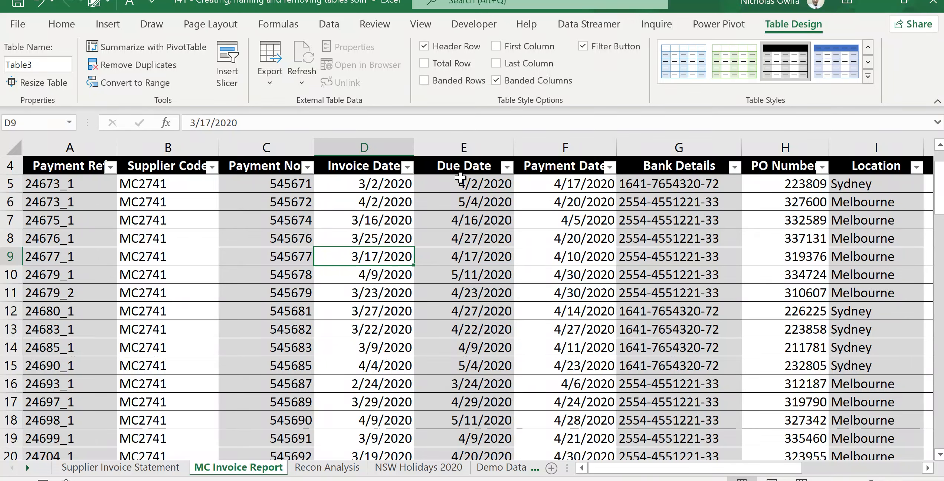
click(426, 82)
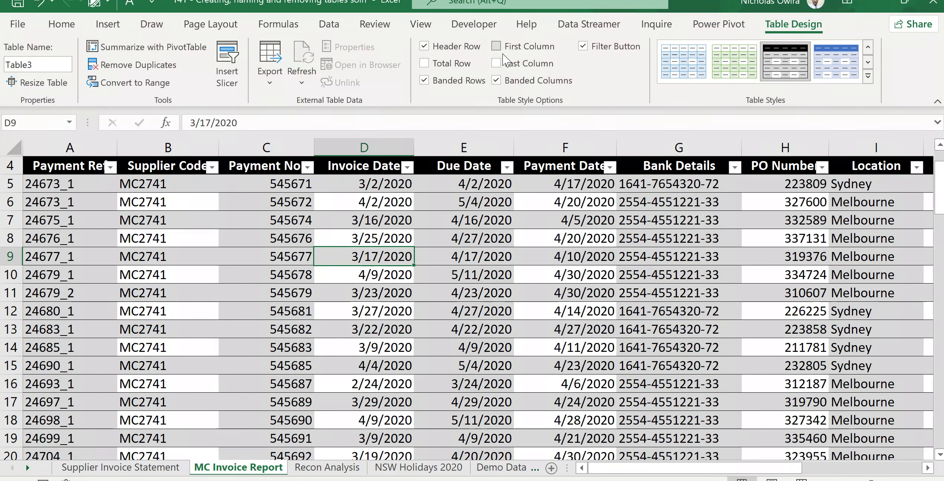
click(497, 82)
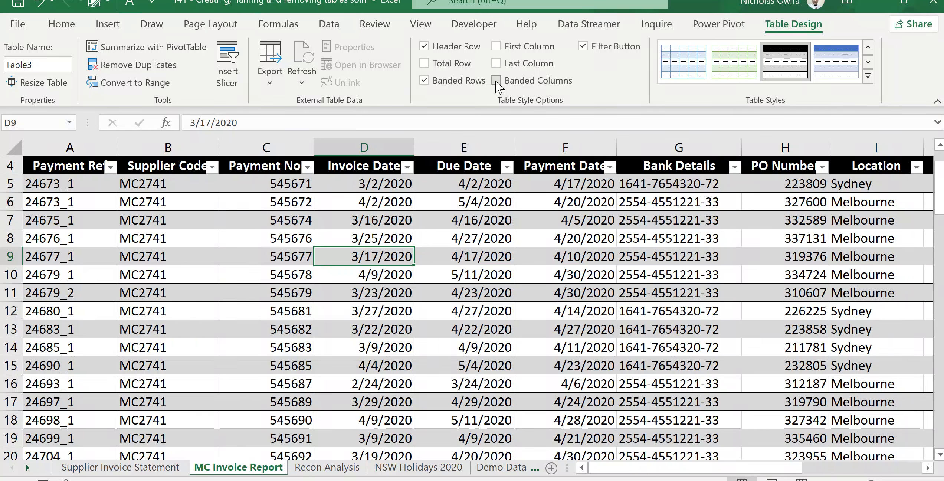
Switch the special formatting of the table's first column on and off, and do the same for the last column
click(497, 47)
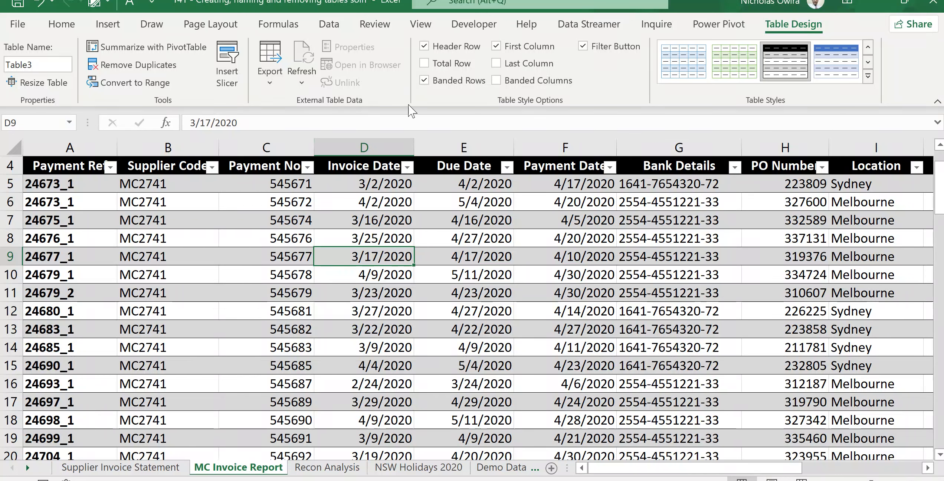
click(497, 47)
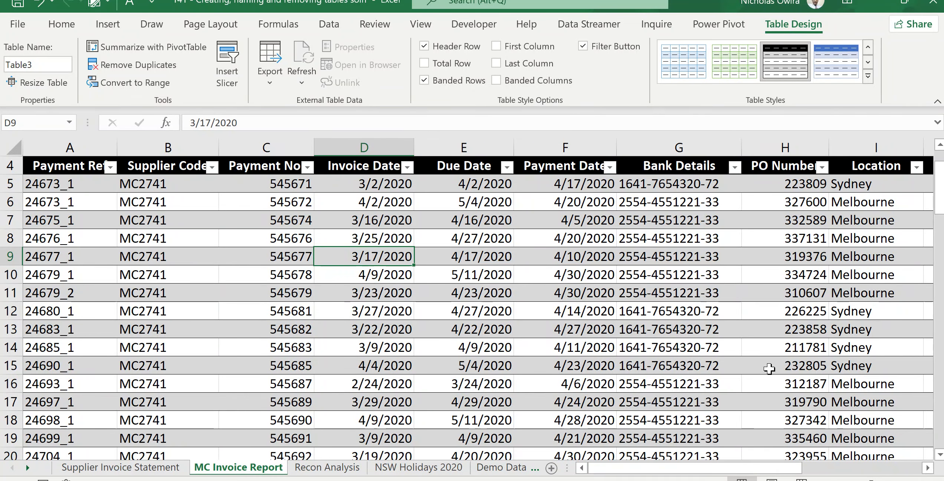
drag(764, 470, 888, 468)
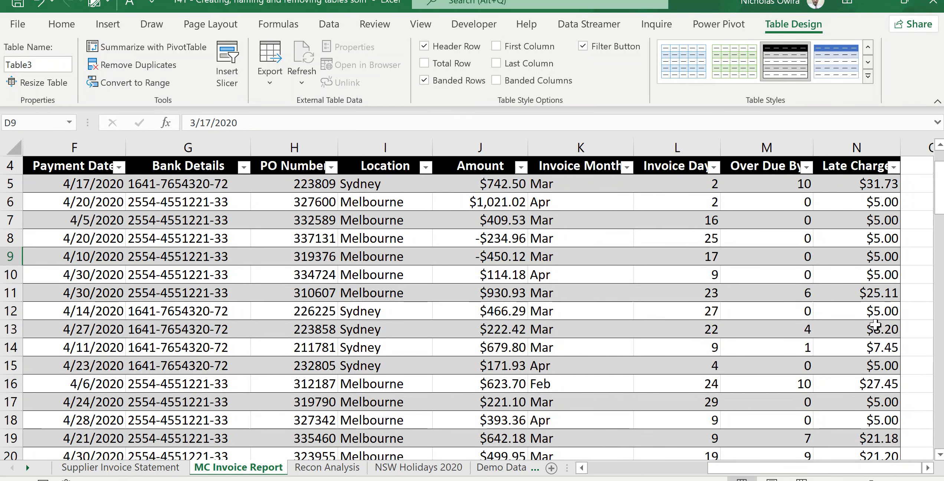
click(866, 191)
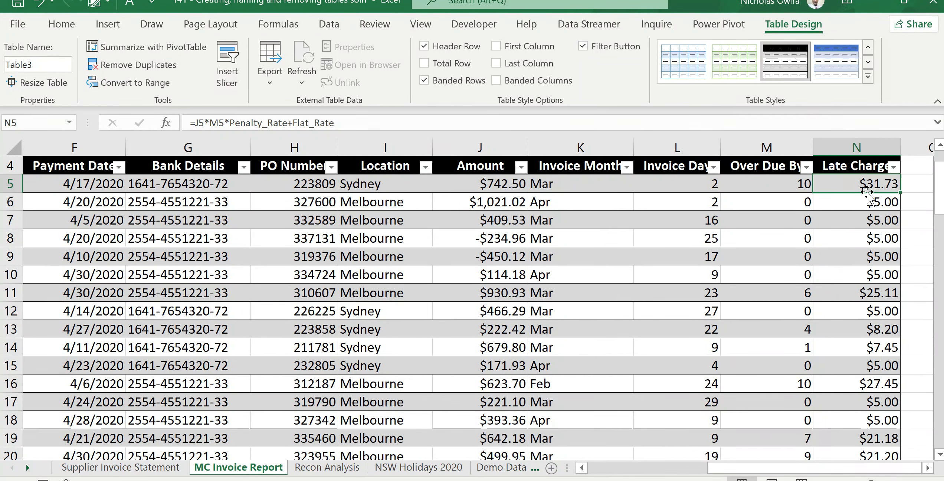
click(497, 63)
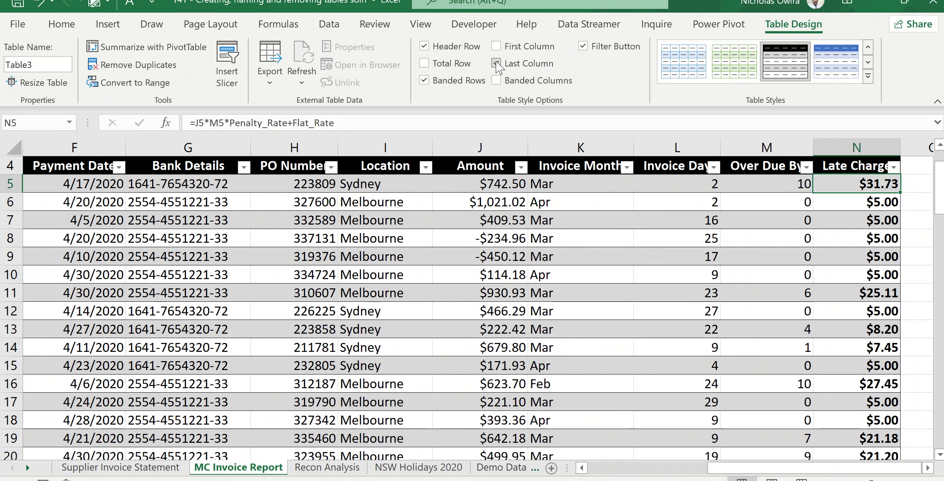
click(498, 64)
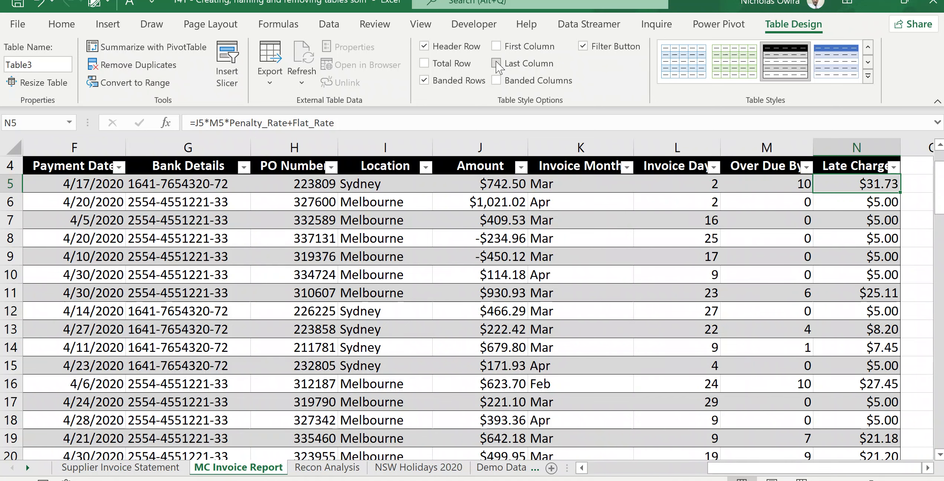
Turn the table's banded columns on and back off
click(496, 80)
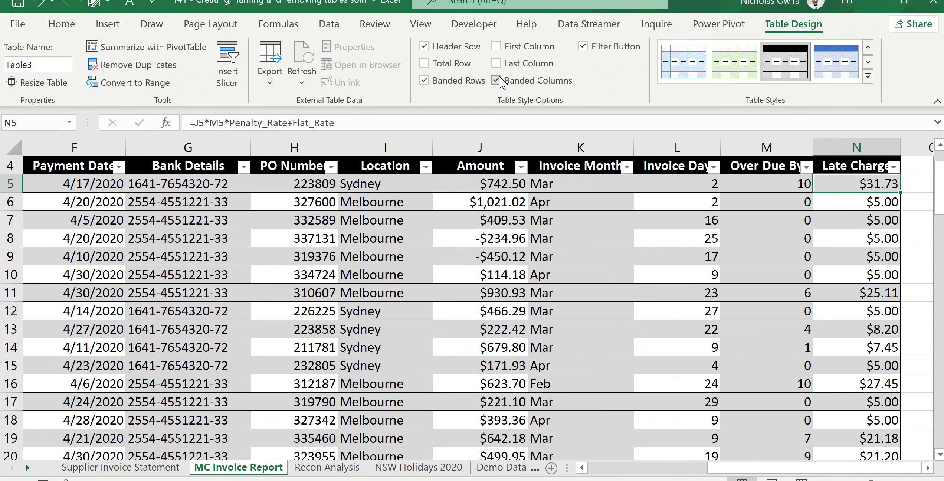
click(496, 81)
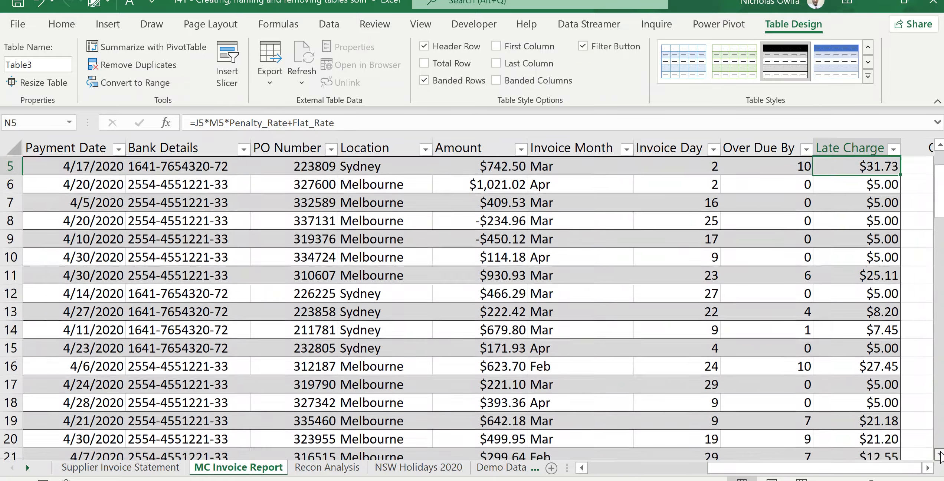
Examine the last rows of the table and the formulas in its Late Charge and Over Due By columns
click(939, 454)
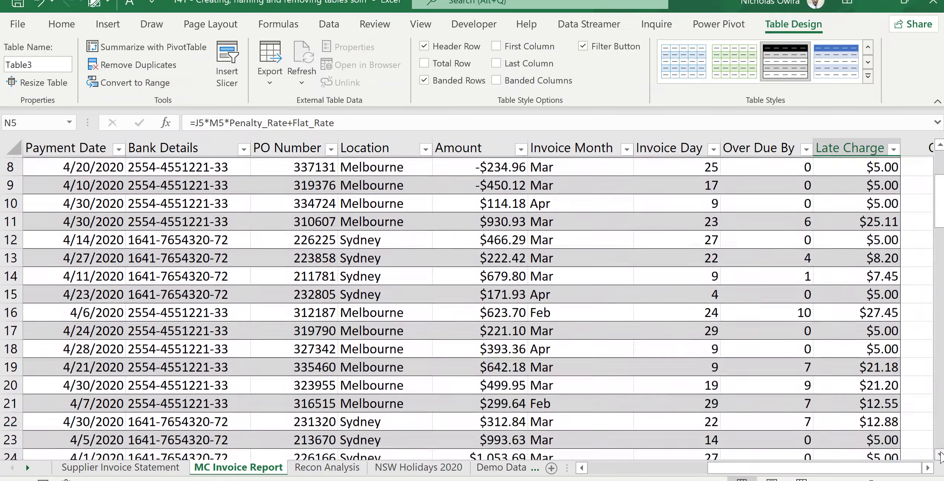
click(940, 455)
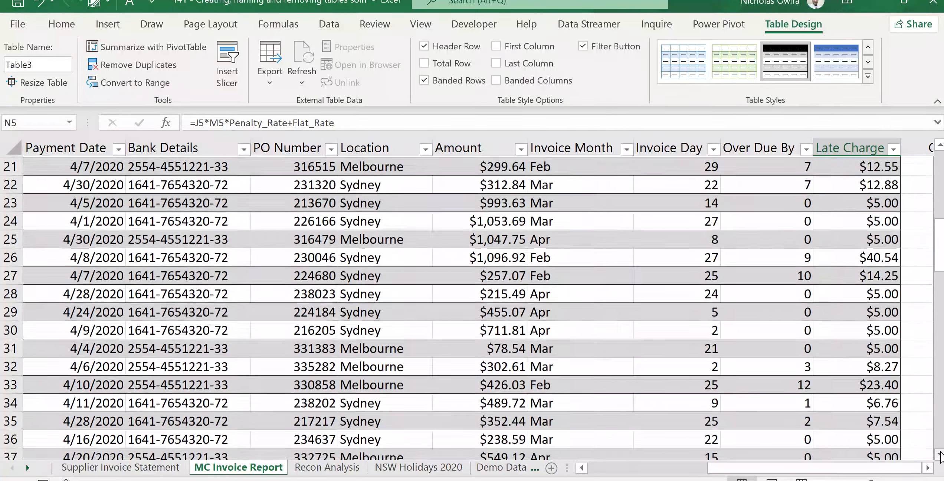
click(940, 455)
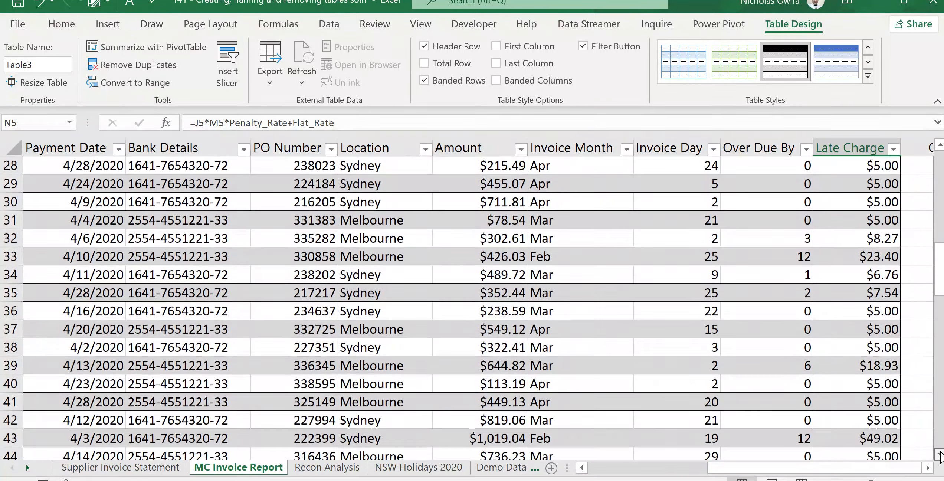
click(940, 455)
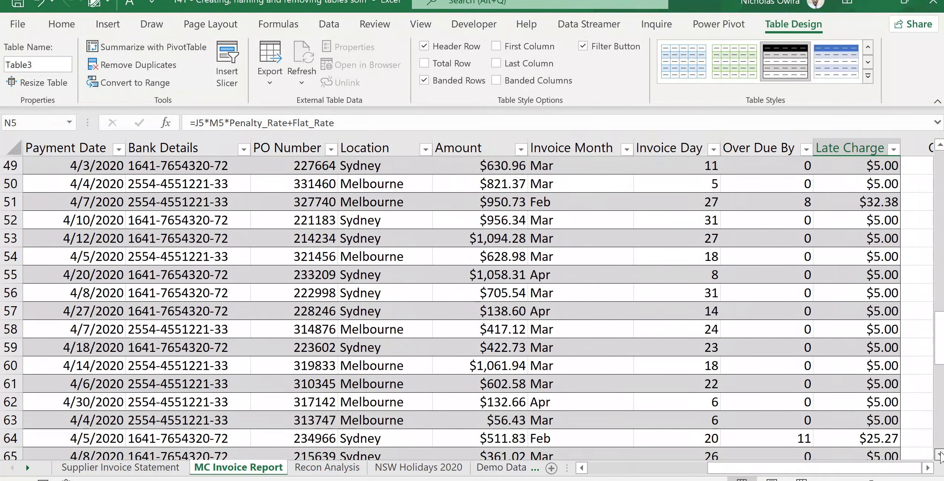
click(940, 454)
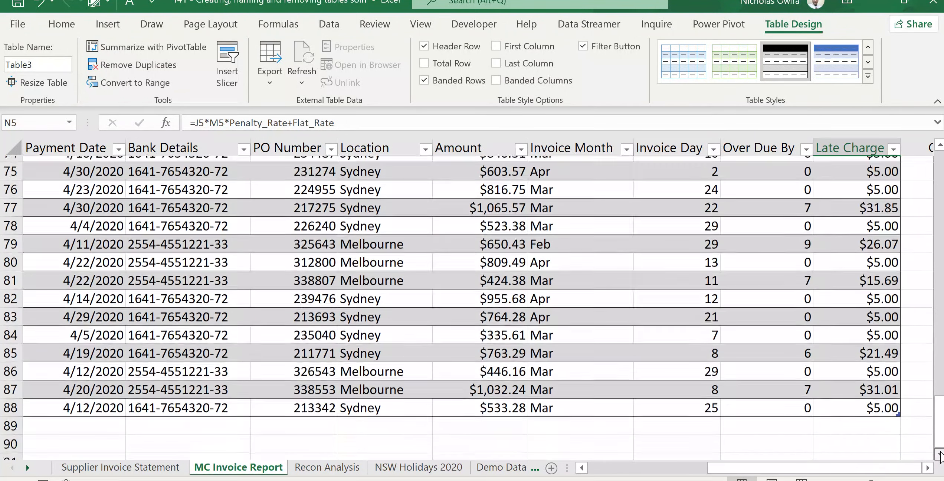
click(940, 454)
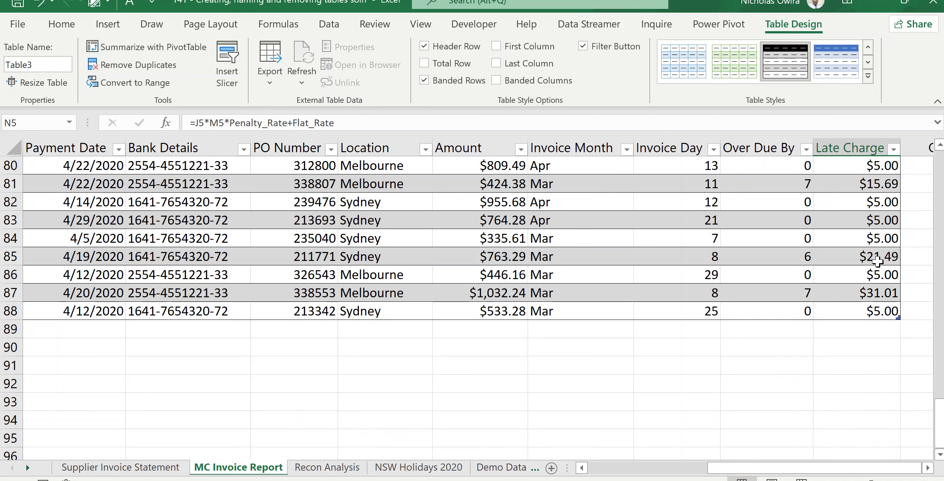
click(868, 189)
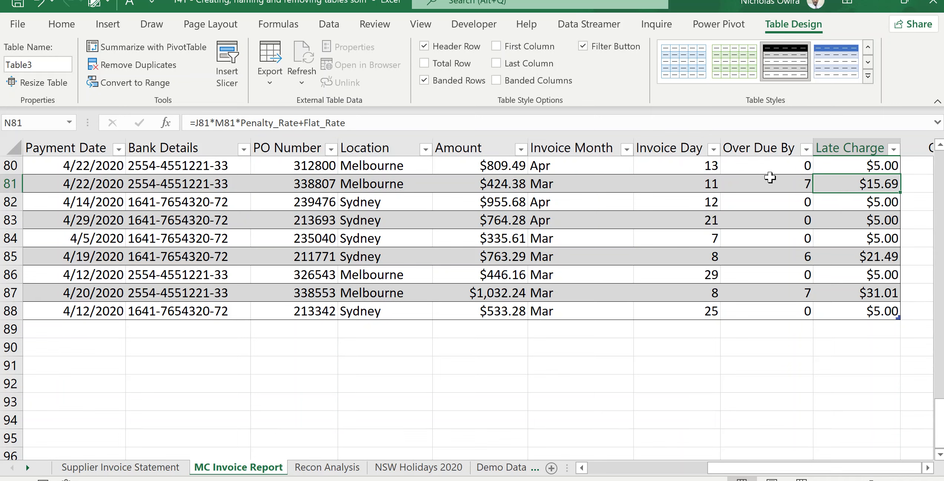
click(779, 185)
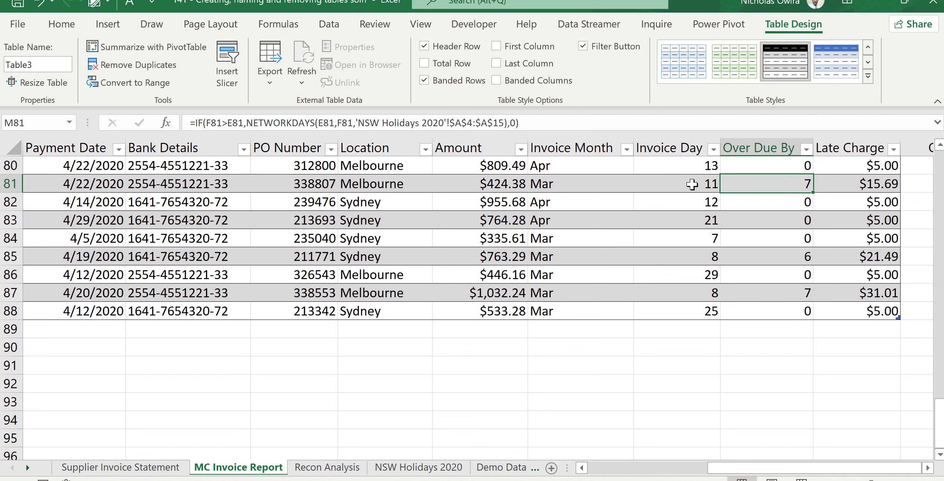
click(854, 310)
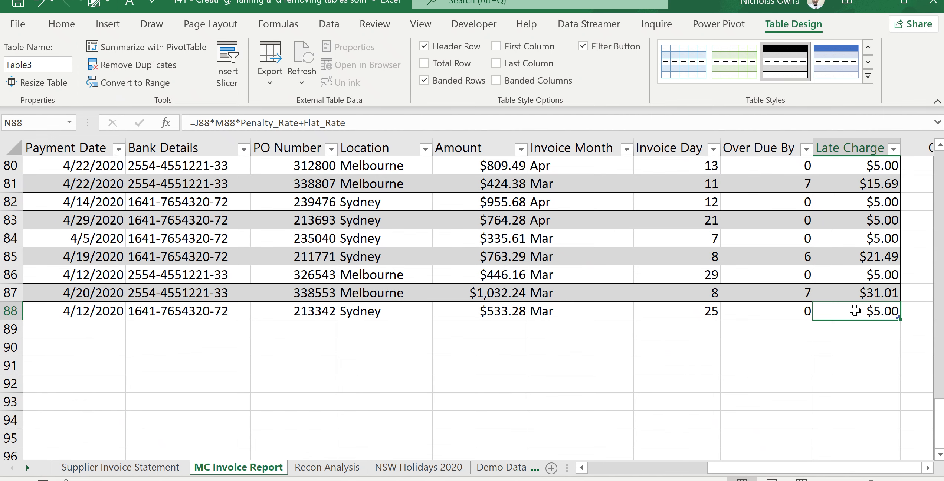
Turn on the table's total row and bring the Late Charge total into view
click(424, 63)
click(927, 467)
click(927, 468)
click(928, 468)
click(927, 468)
click(927, 468)
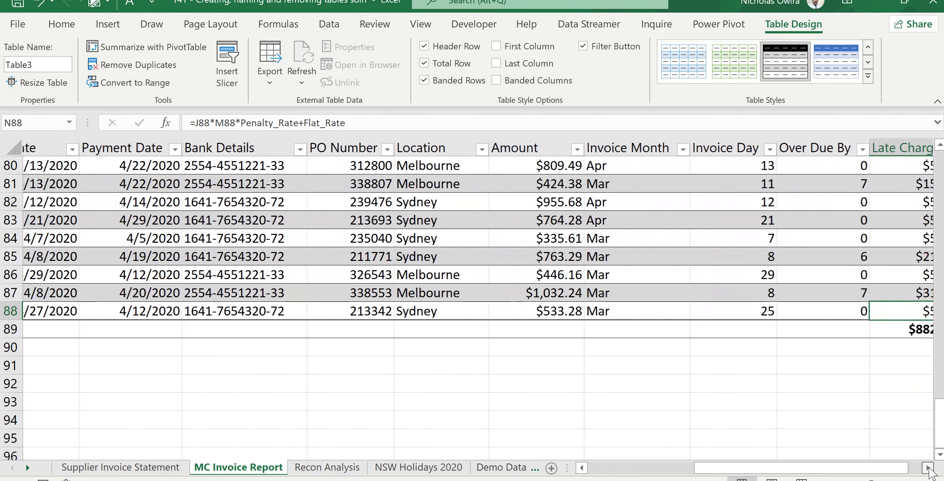
click(927, 468)
click(927, 467)
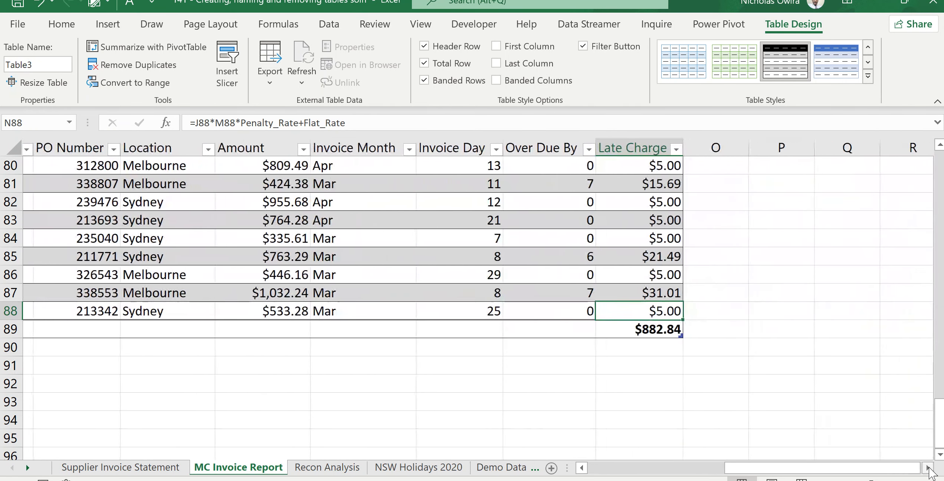
Set the total row's Late Charge calculation to None
click(631, 329)
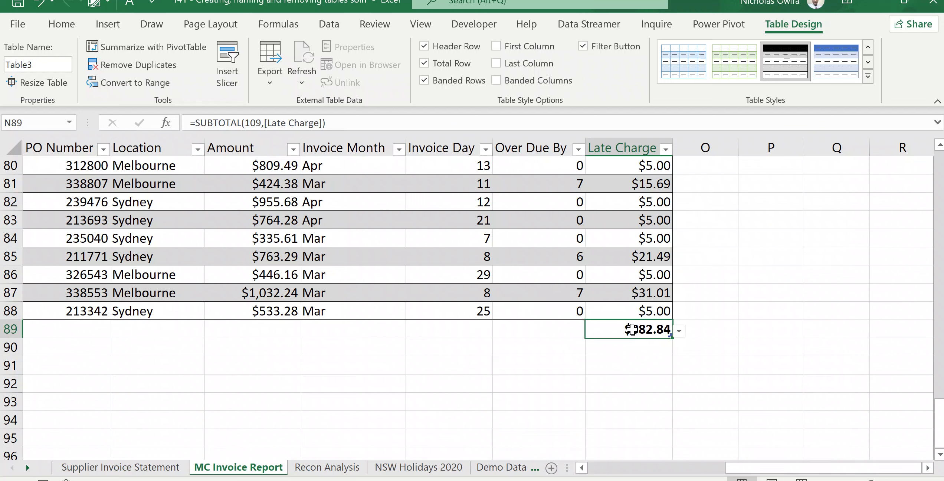
click(678, 331)
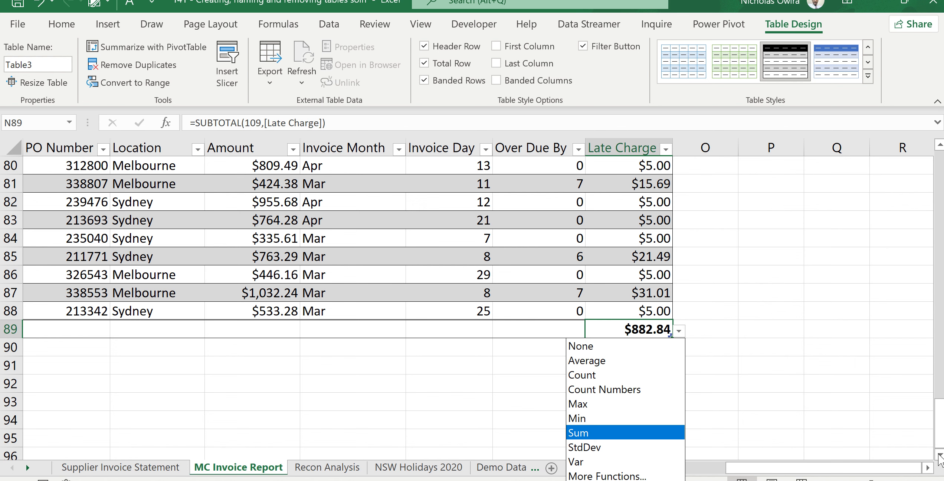
click(939, 455)
click(939, 455)
click(939, 455)
click(939, 455)
click(939, 455)
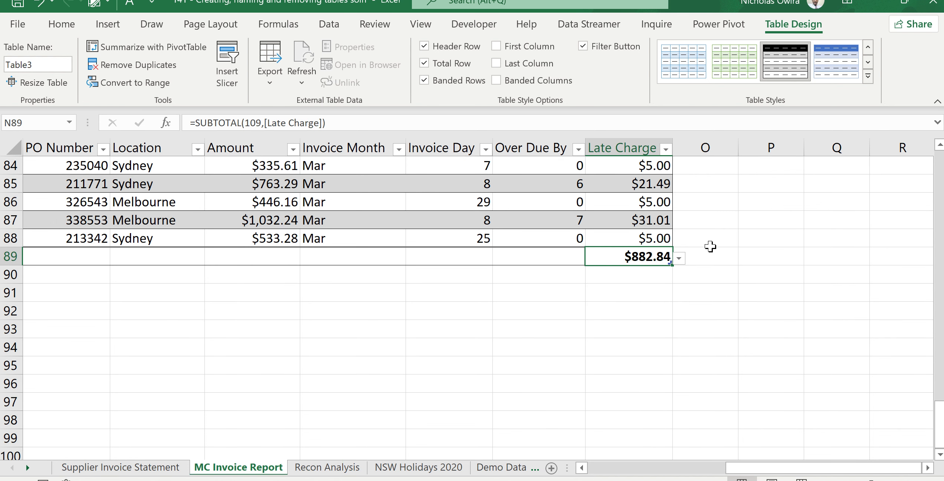
click(679, 258)
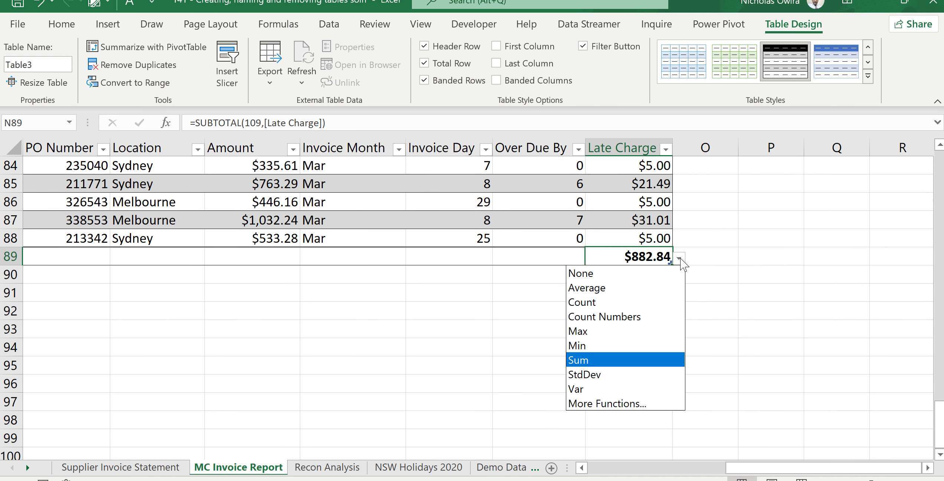
click(607, 275)
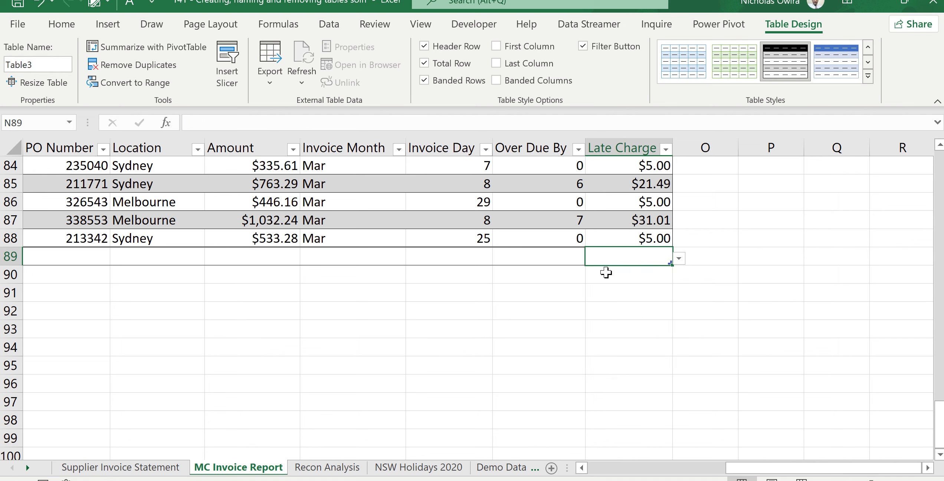
Set the total row's Late Charge calculation to Average, followed by Count
click(679, 259)
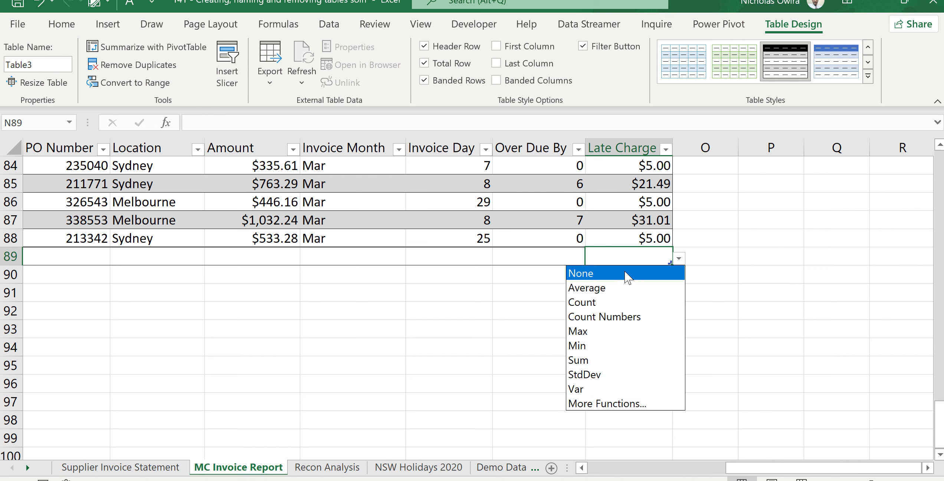
click(608, 290)
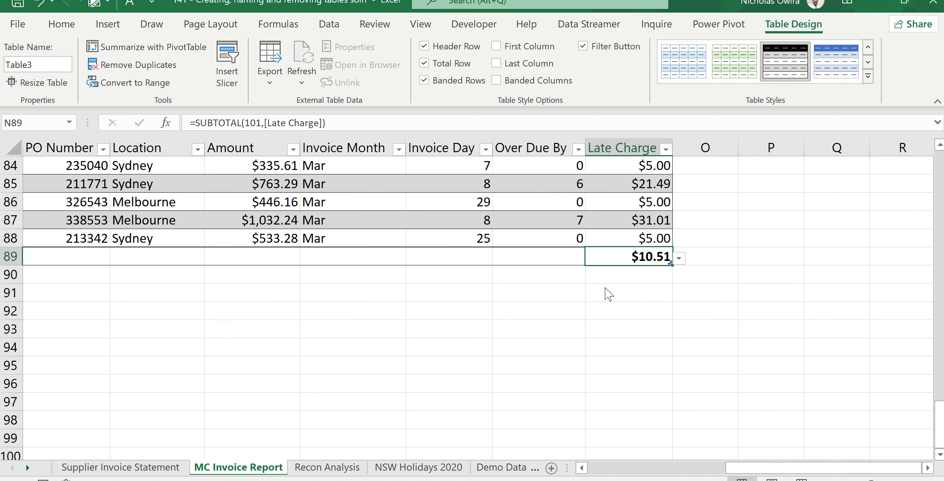
click(678, 258)
key(Escape)
Change the total row's Late Charge calculation to Count Numbers, followed by Max
click(679, 258)
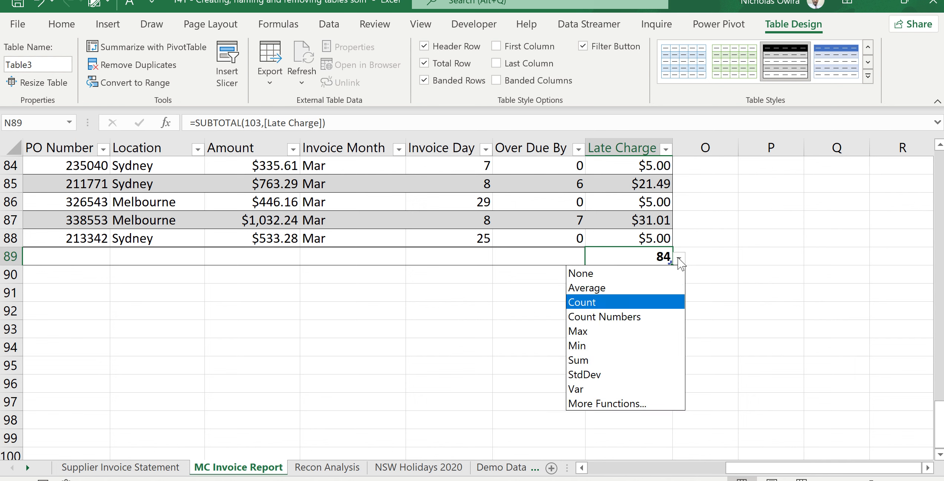
click(596, 317)
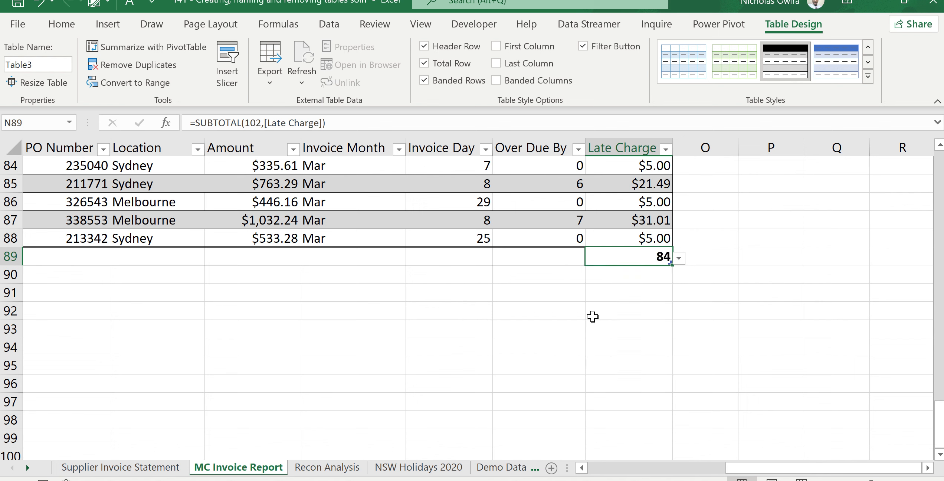
click(679, 258)
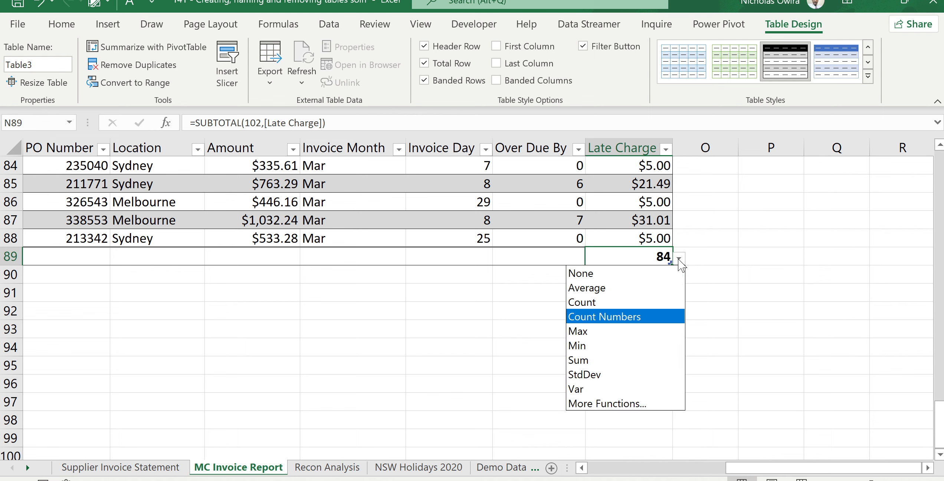
click(579, 333)
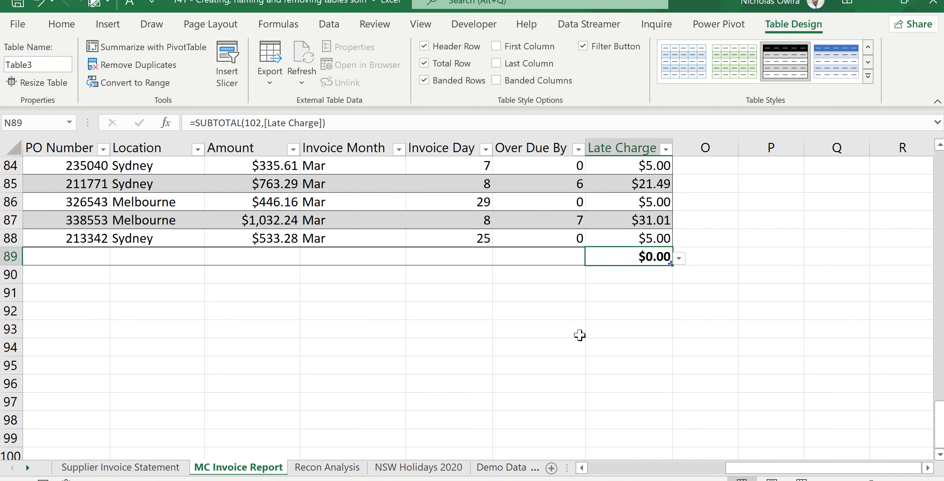
Switch the total row's Late Charge calculation to Min, and return it to Sum
click(679, 259)
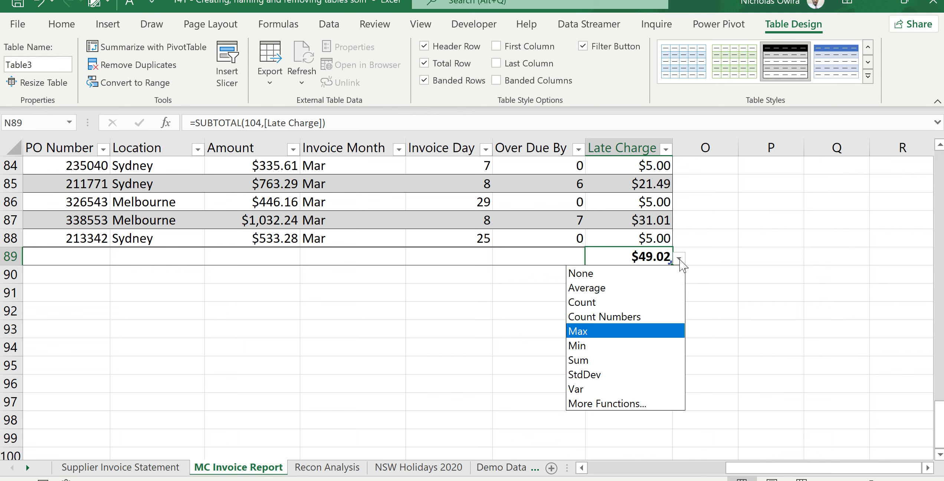
click(593, 347)
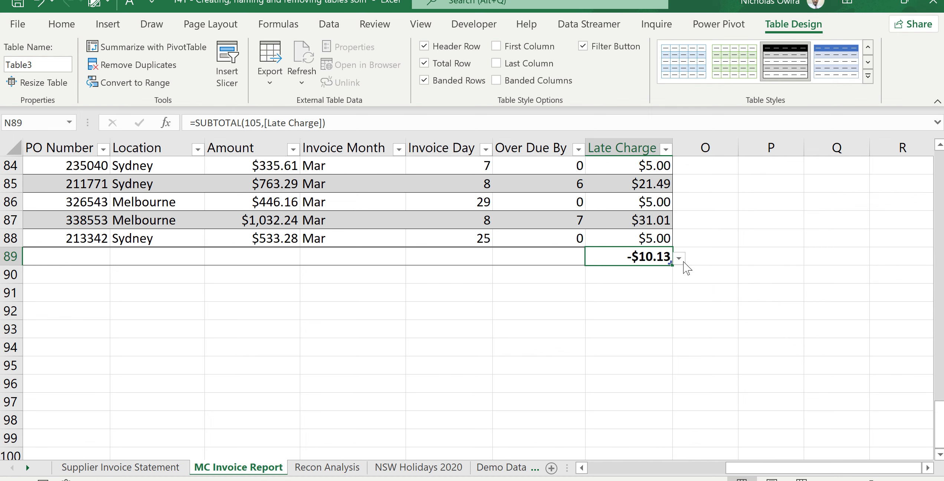
click(679, 260)
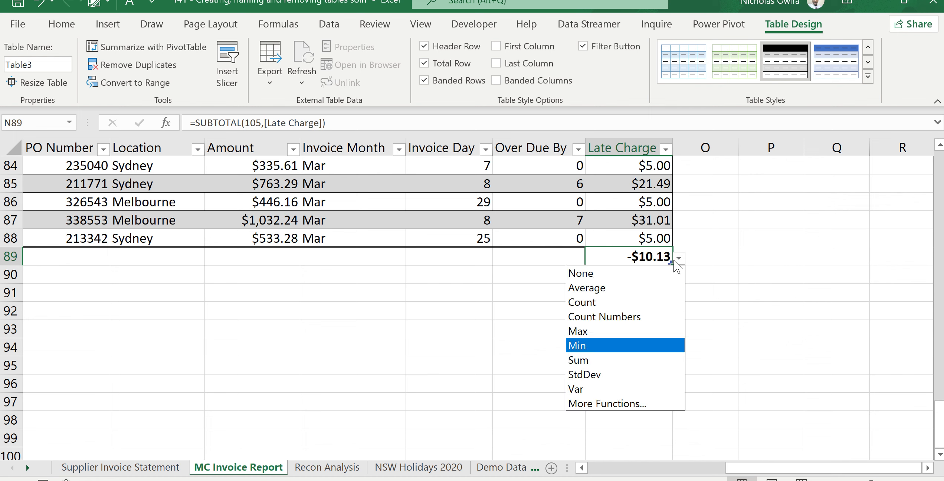
click(590, 359)
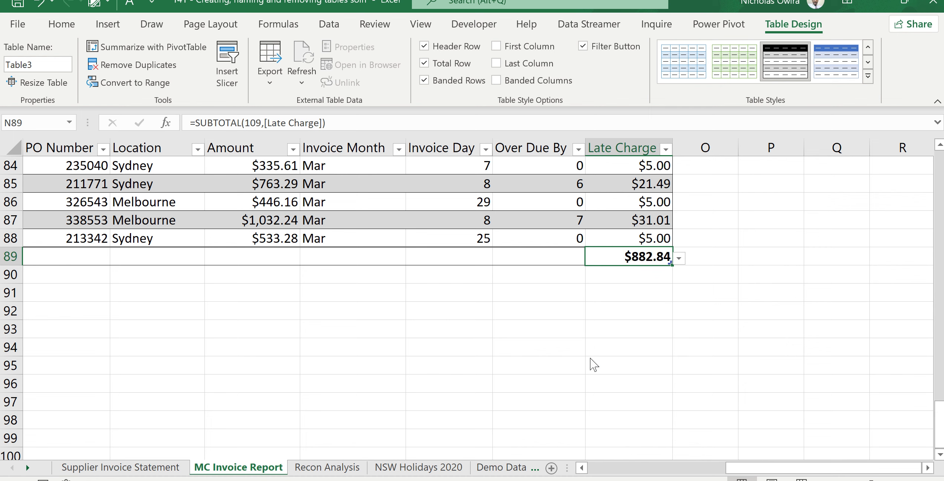
Set the total row's Late Charge calculation to StdDev and reopen its list of functions
click(679, 258)
key(Escape)
click(679, 259)
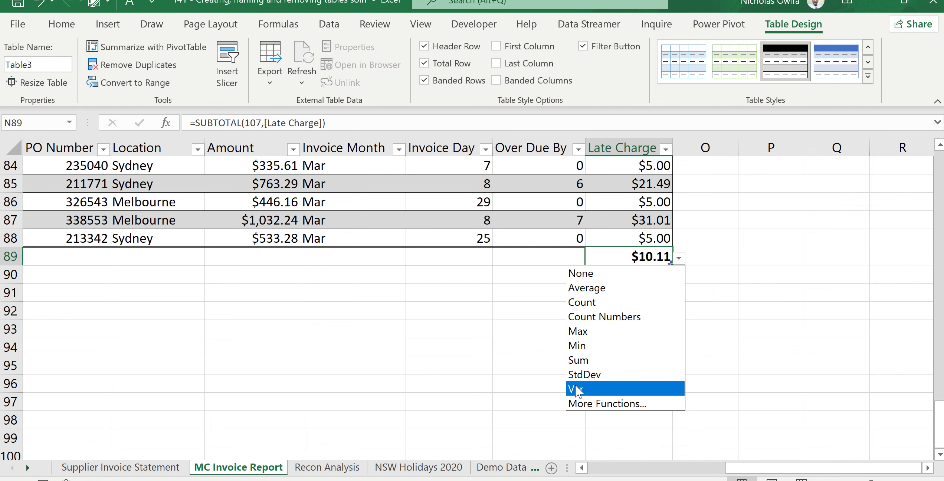